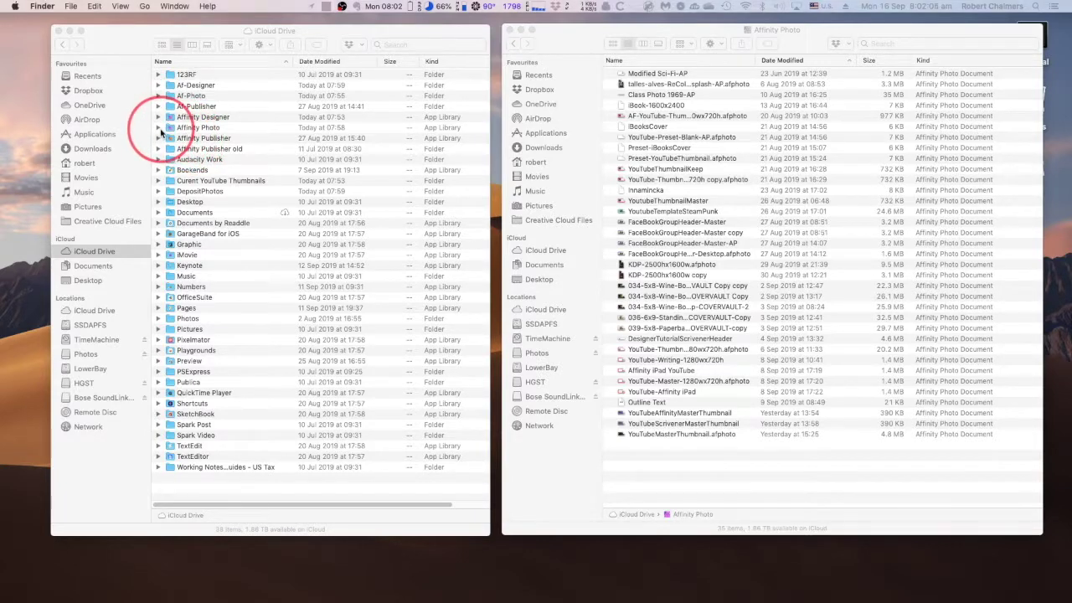
Step: List the Affinity Photo folder's documents in the right-hand Finder window
left_click(160, 128)
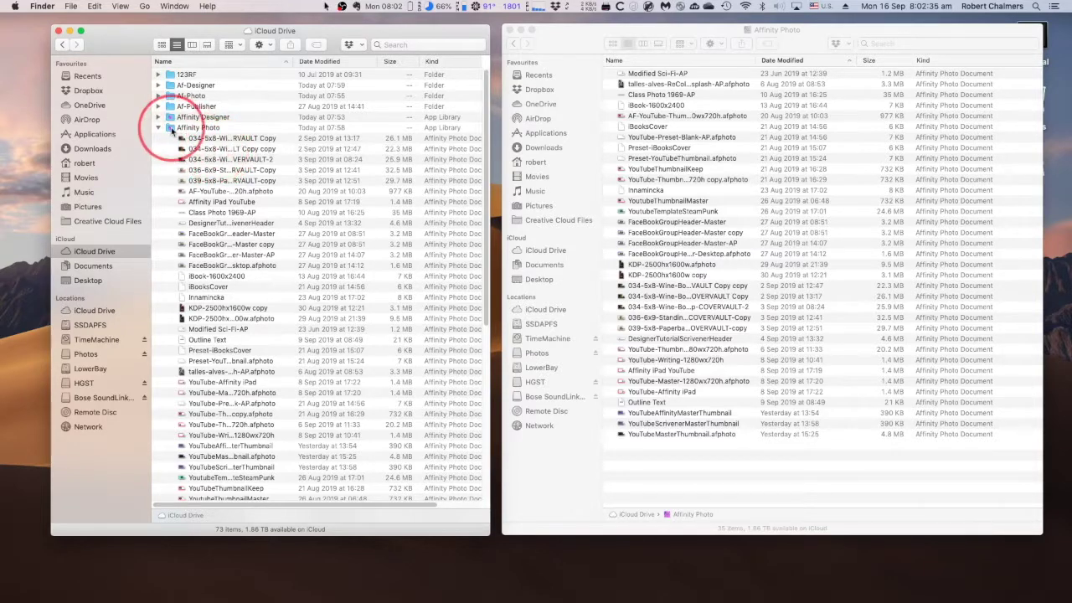
Step: Select the expanded Affinity Photo folder row in the iCloud Drive list
left_click(188, 128)
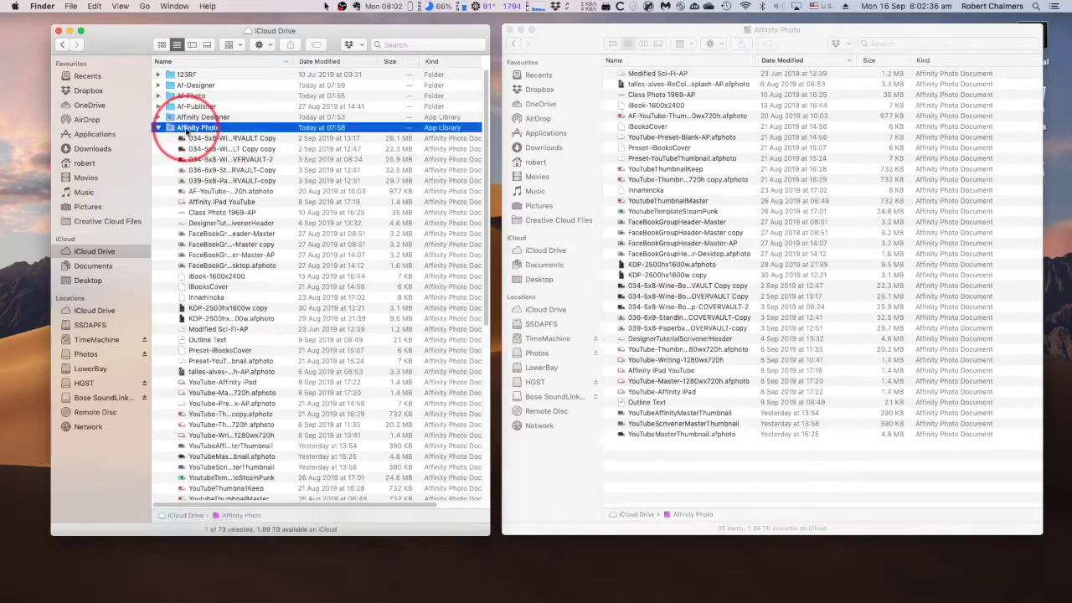
Step: Expand Af-Photo to show its JPEG and PNG exports, then bring the Affinity Photo window forward
left_click(158, 96)
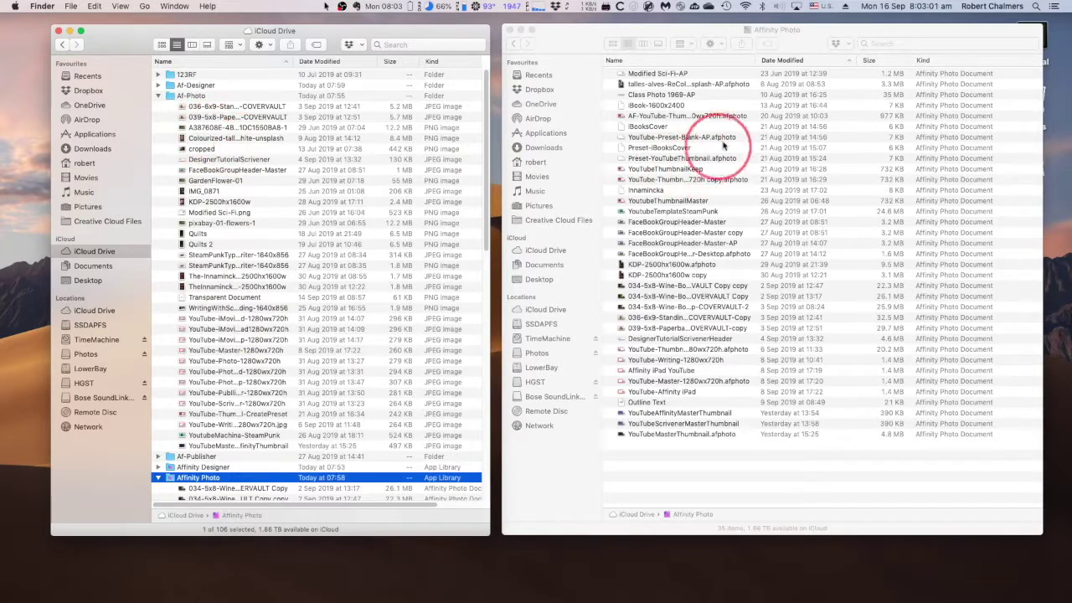
left_click(719, 30)
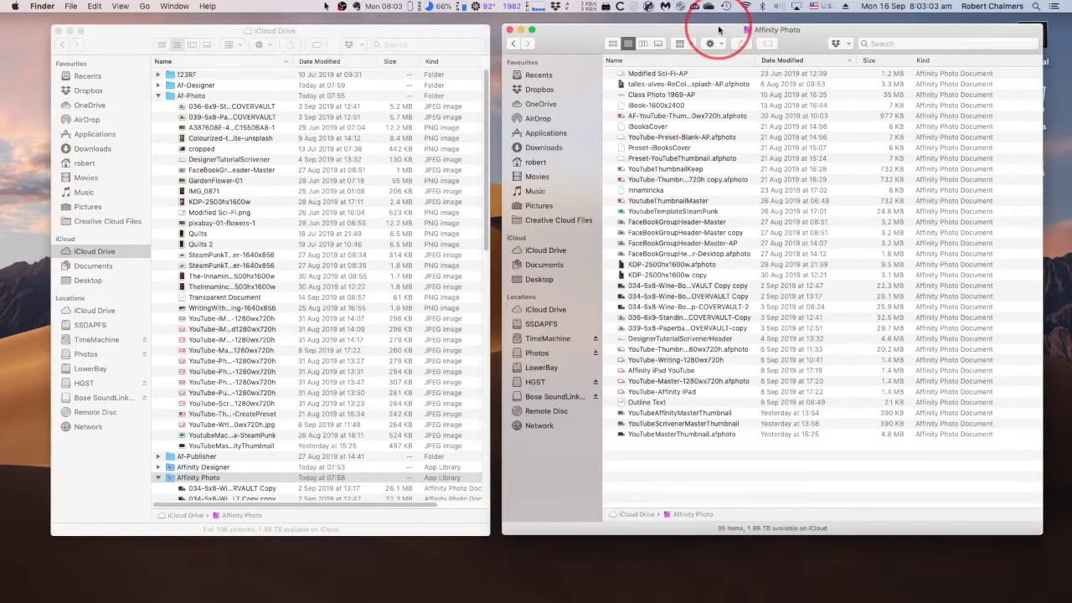
Step: Narrow the Size and Date columns so dates show in short numeric form
left_click(661, 127)
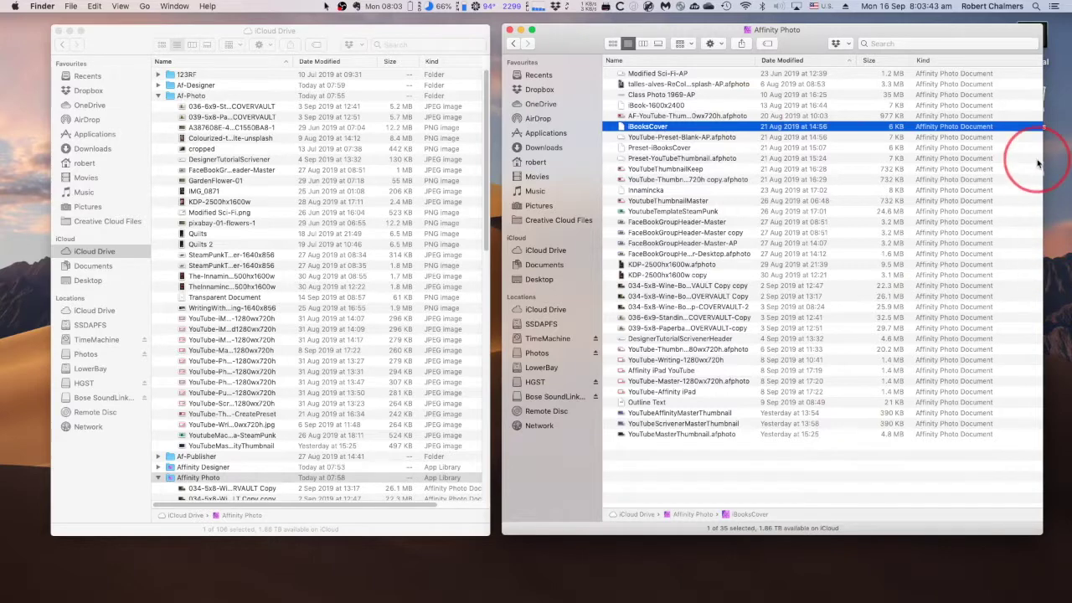
mouse_move(909, 60)
left_mouse_down()
mouse_move(898, 60)
mouse_move(909, 64)
left_mouse_up()
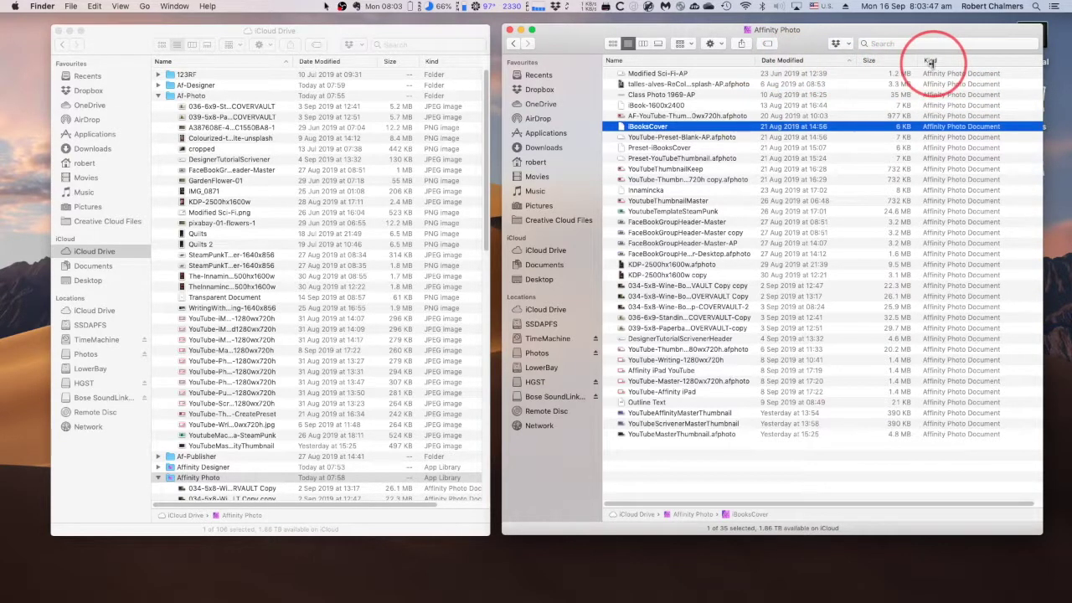
left_click_drag(841, 63, 833, 64)
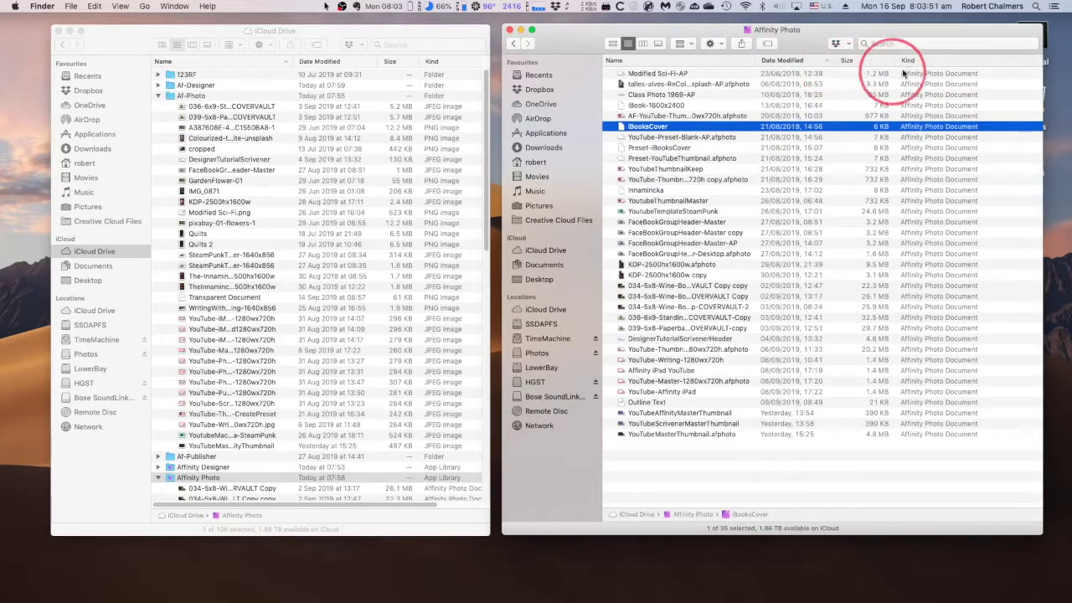
right_click(952, 66)
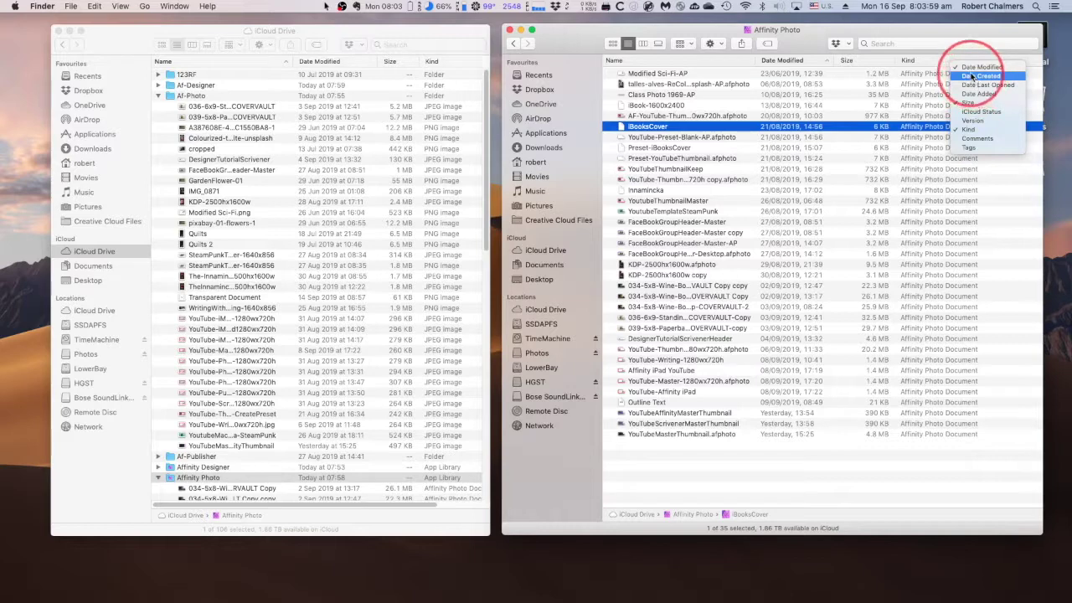
left_click(697, 65)
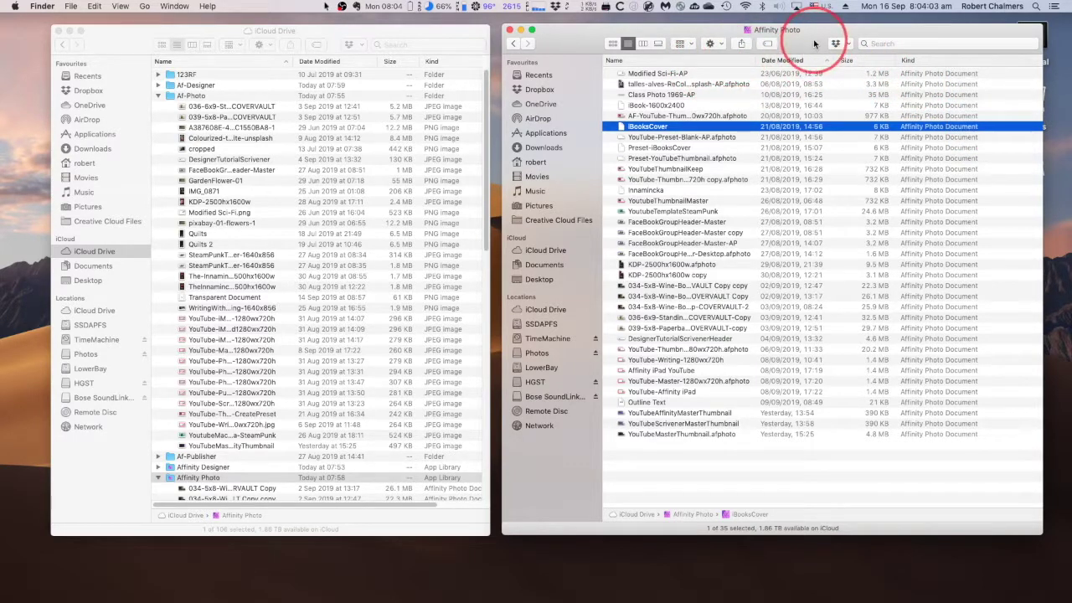
Step: Sort the files by Kind, then back by Date Modified
left_click(946, 62)
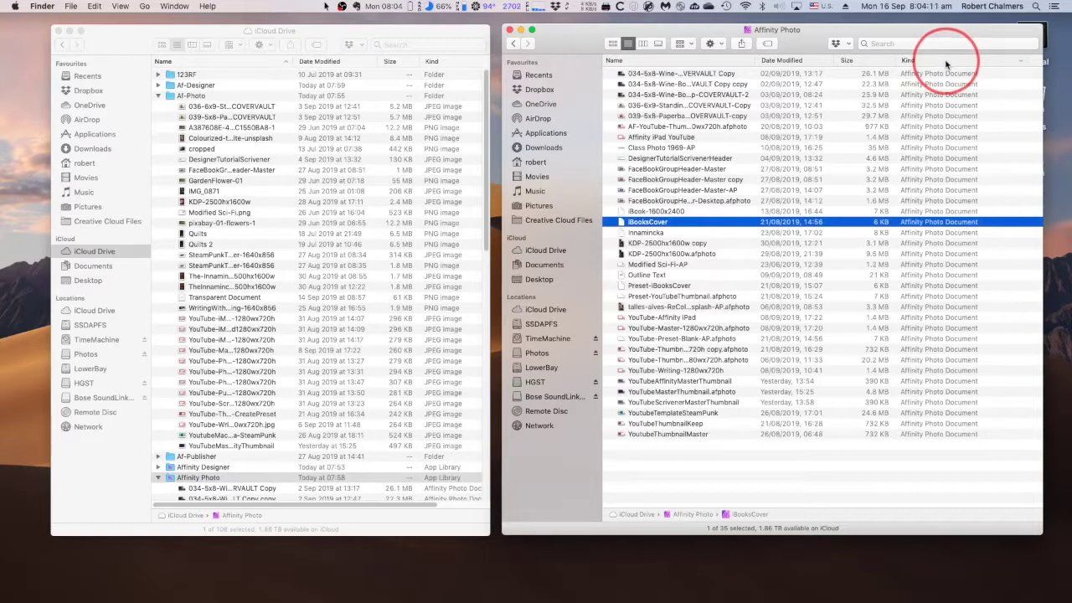
left_click(790, 60)
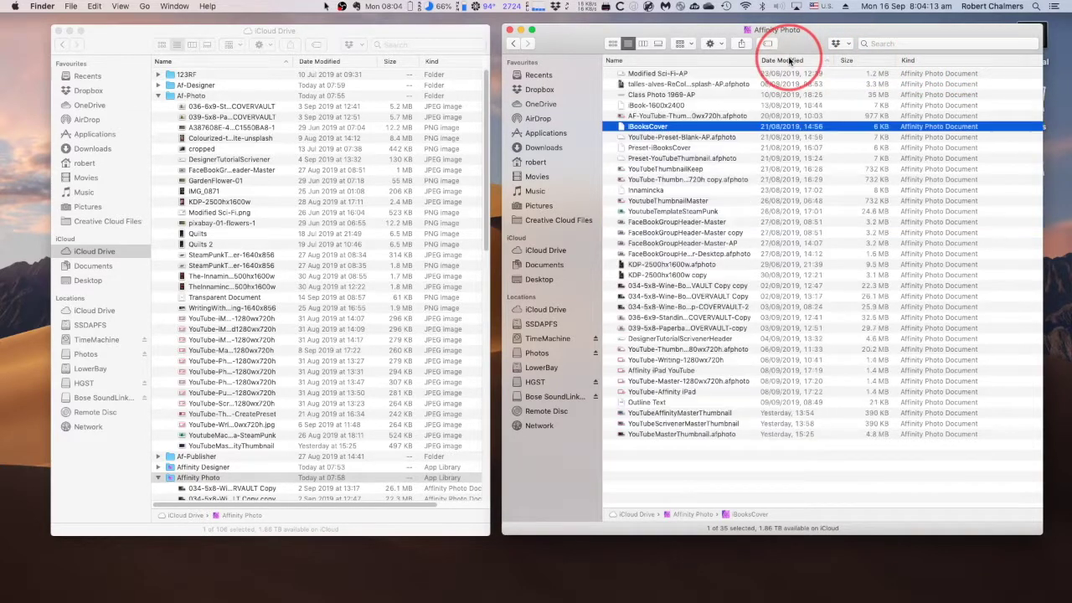
left_click(700, 75)
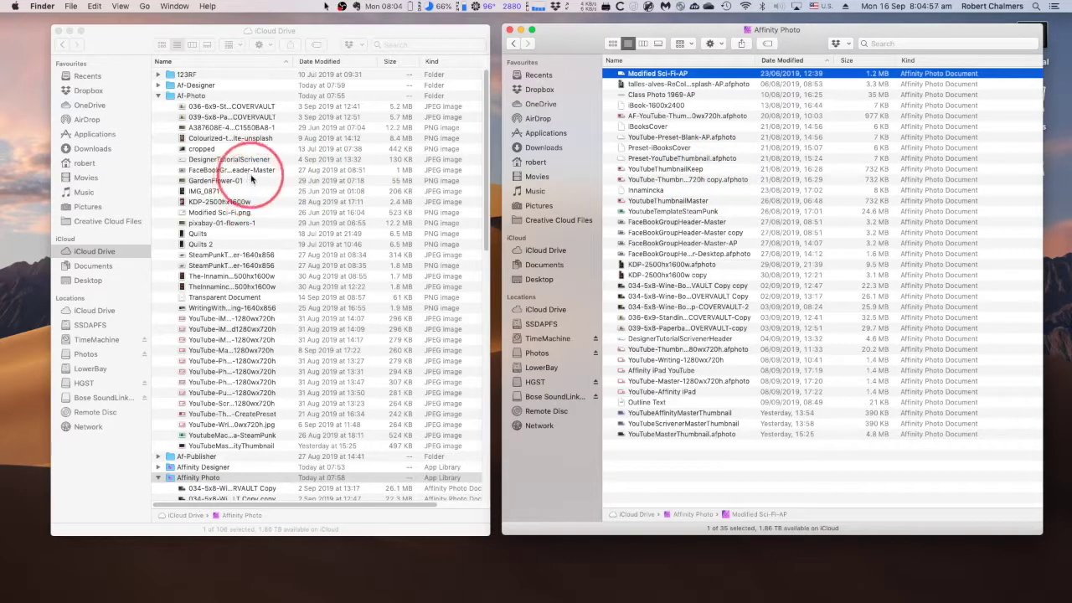
Step: Collapse Af-Photo, re-expand Affinity Photo, and open FaceBookGroupHeader-Master-Desktop.afphoto
left_click(159, 100)
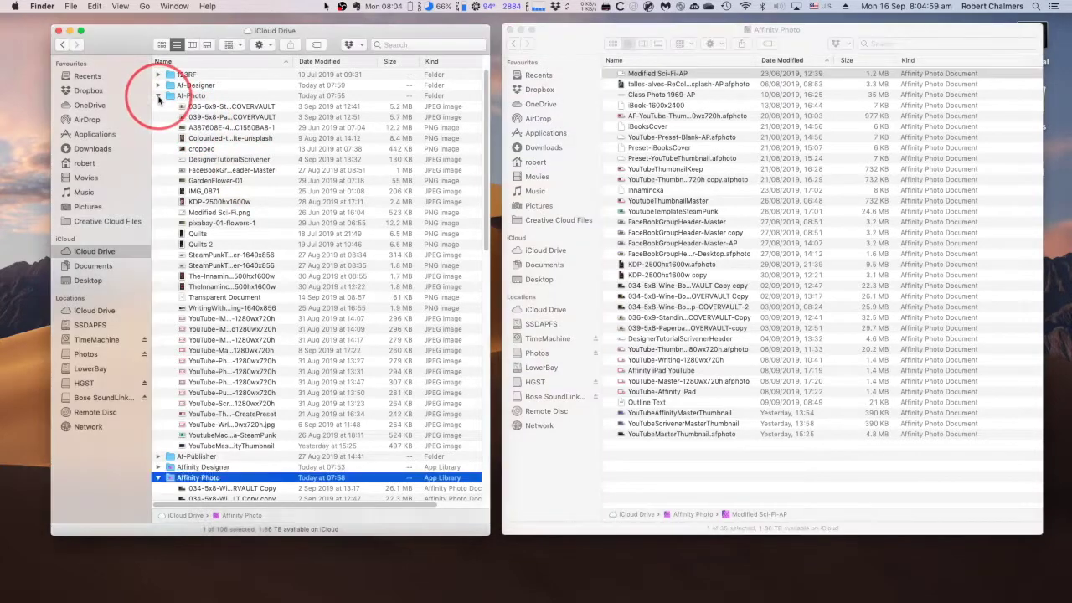
left_click(159, 100)
left_click(158, 128)
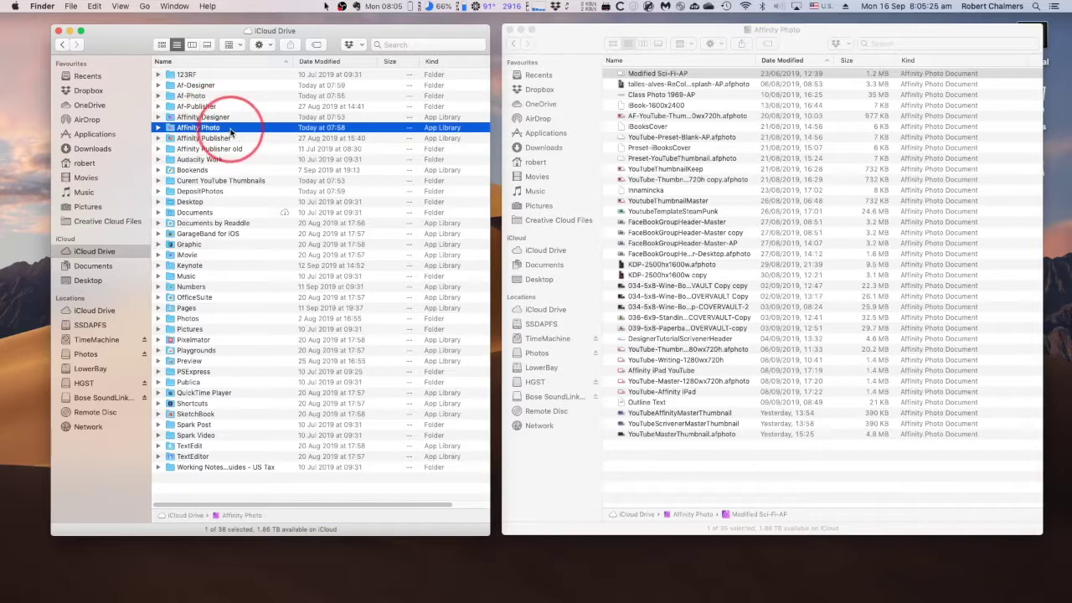
left_click(159, 127)
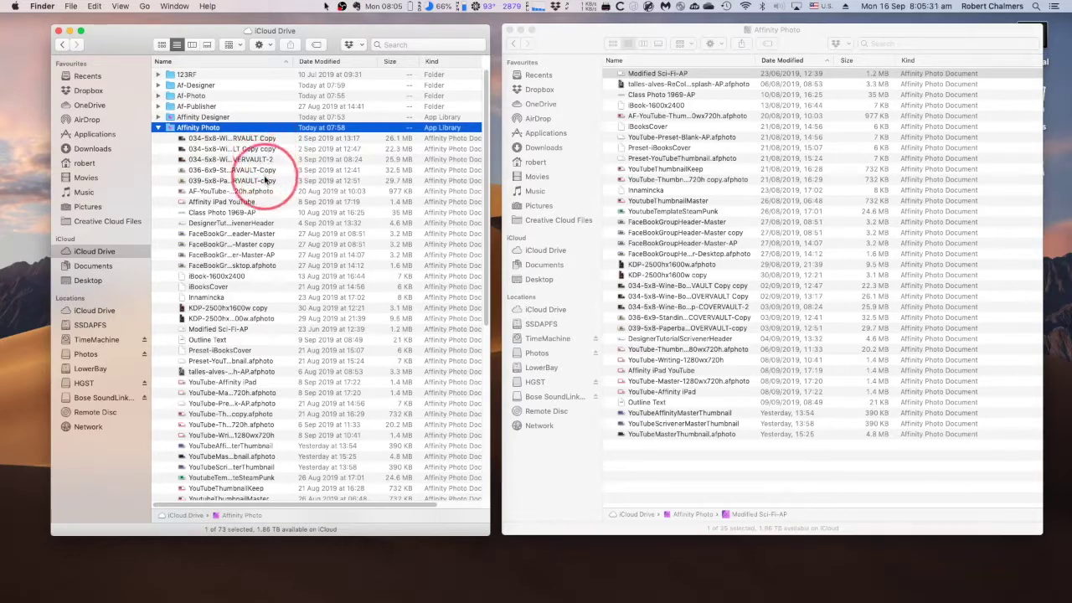
left_click(258, 266)
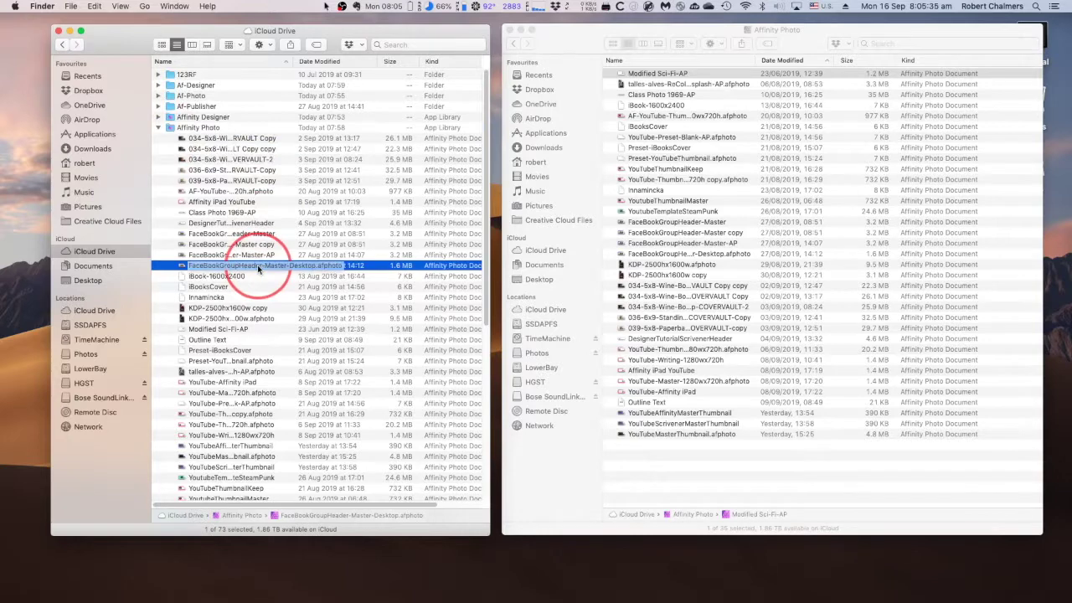
double_click(258, 266)
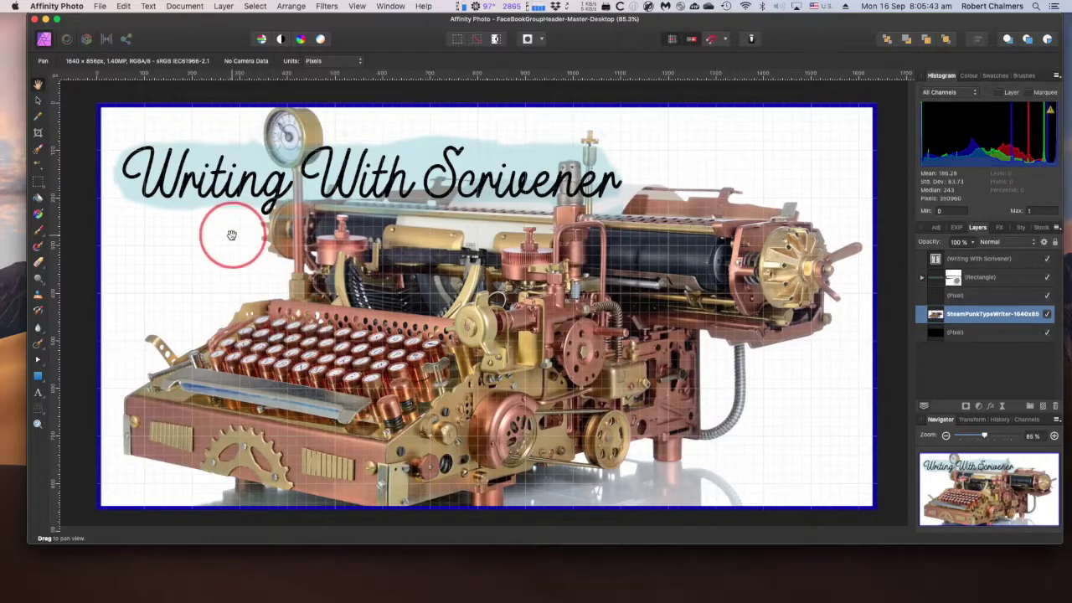
Step: Inspect the text, rectangle, typewriter and pixel layers, then close the FaceBookGroupHeader document
scroll(628, 258, "down", 5)
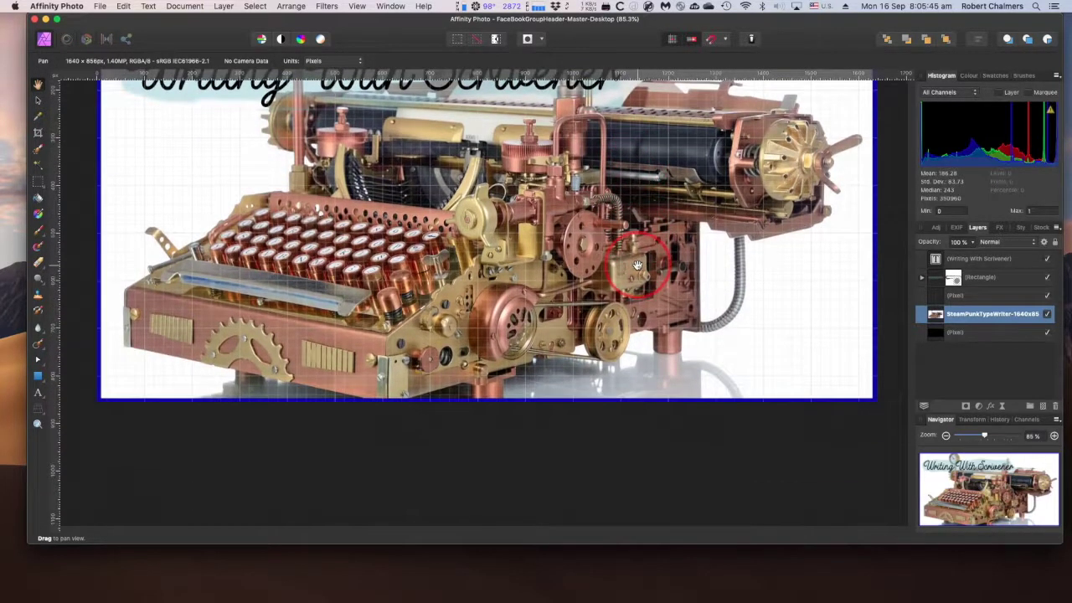
scroll(634, 259, "up", 8)
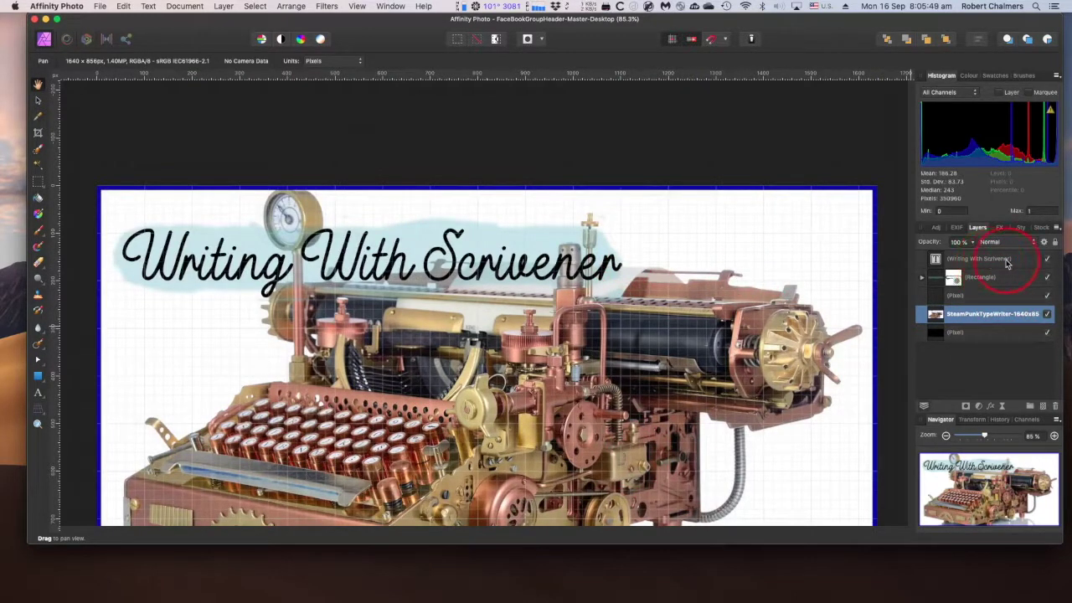
left_click(1008, 261)
left_click(1007, 280)
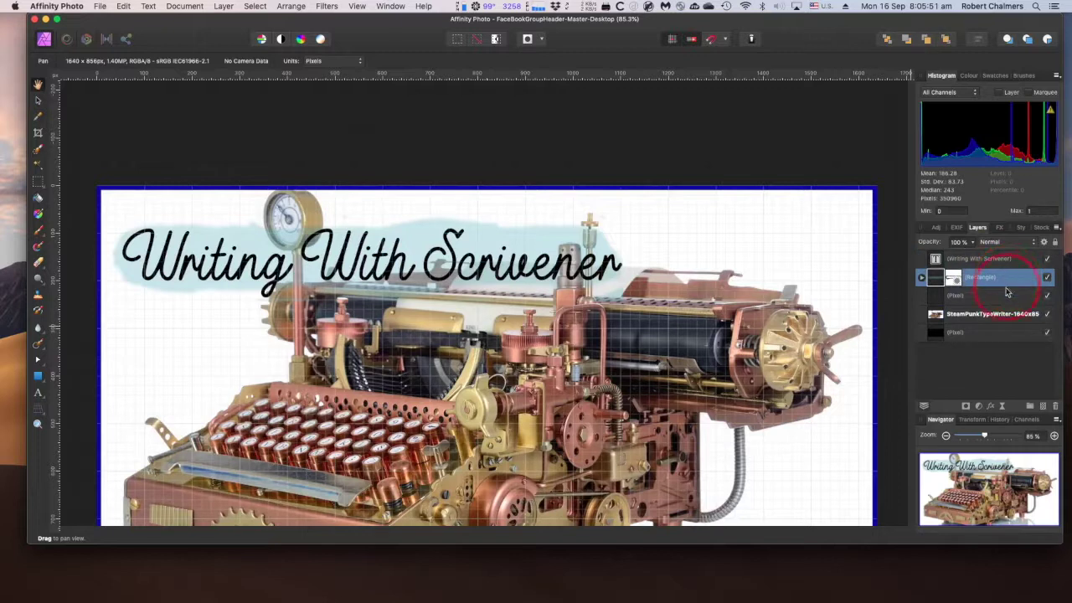
left_click(1004, 298)
left_click(1007, 314)
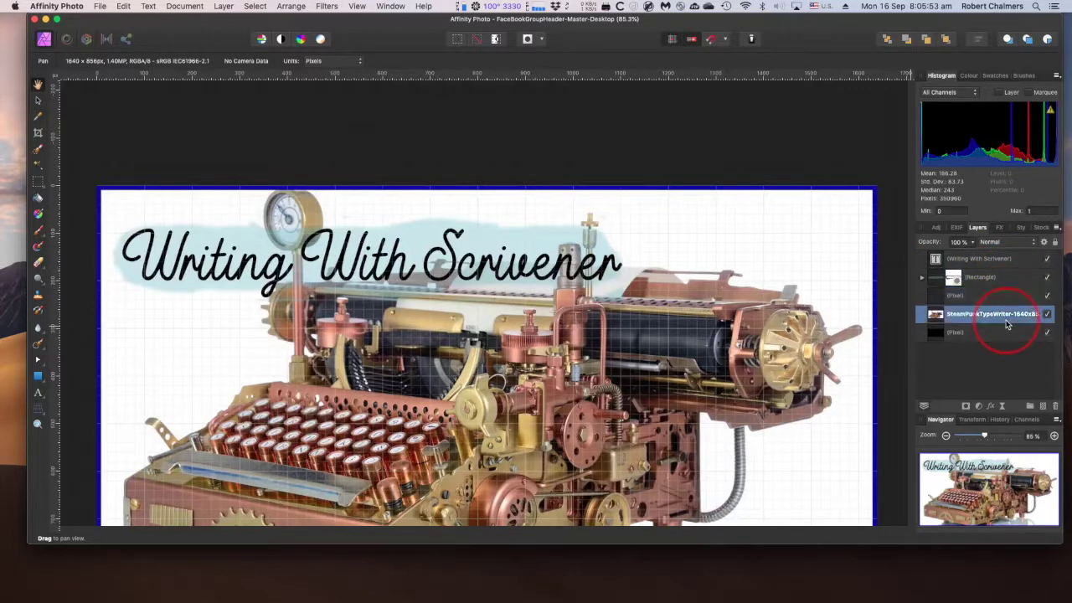
left_click(1009, 335)
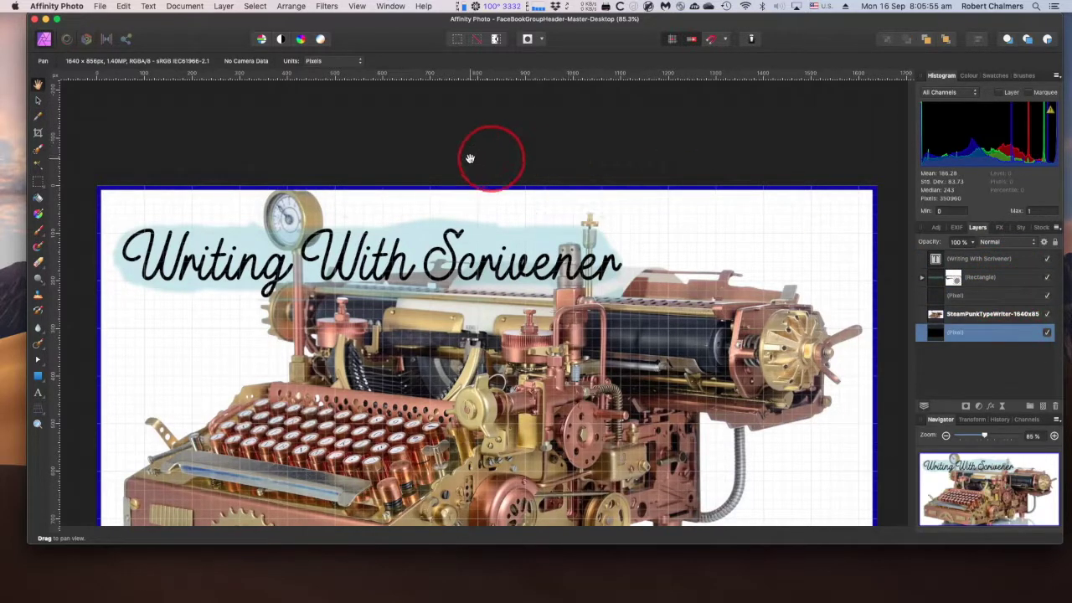
left_click(99, 6)
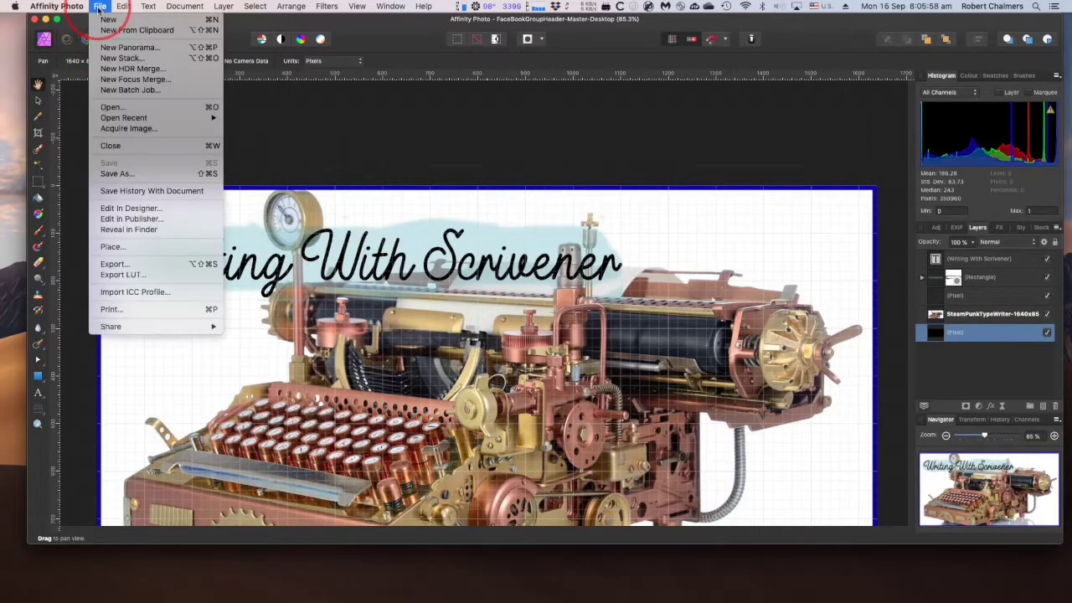
left_click(139, 147)
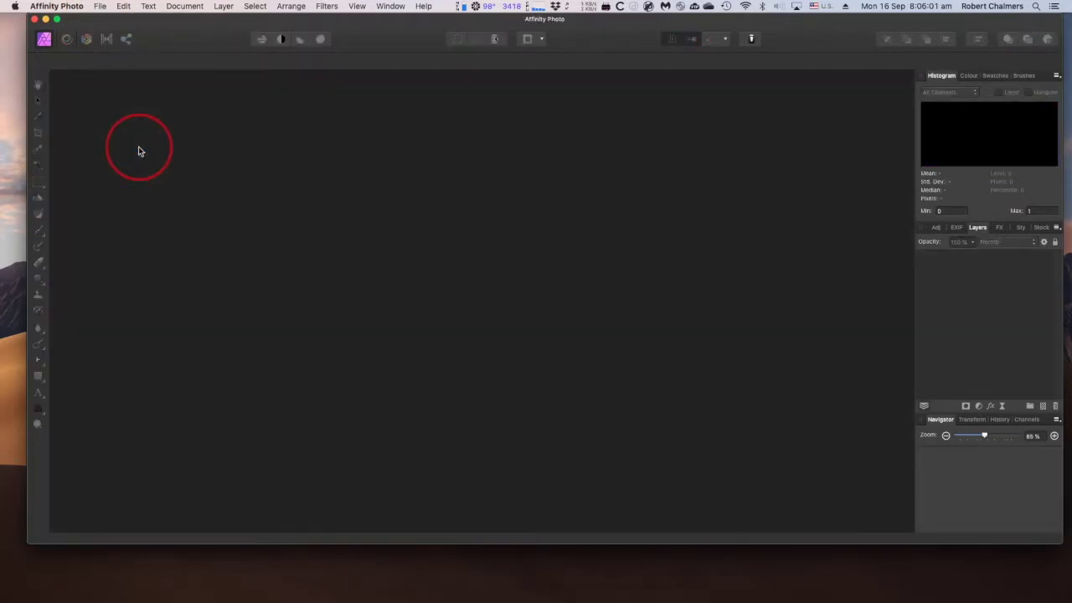
Step: Minimise Affinity Photo and open iBook-1600x2400 from the Finder list
left_click(46, 20)
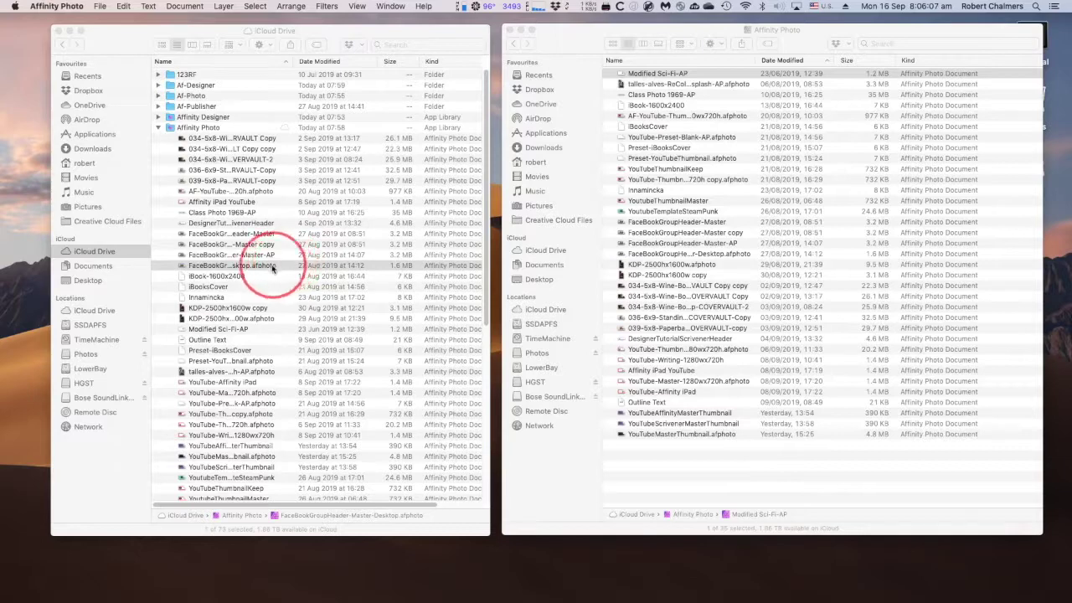
left_click(248, 279)
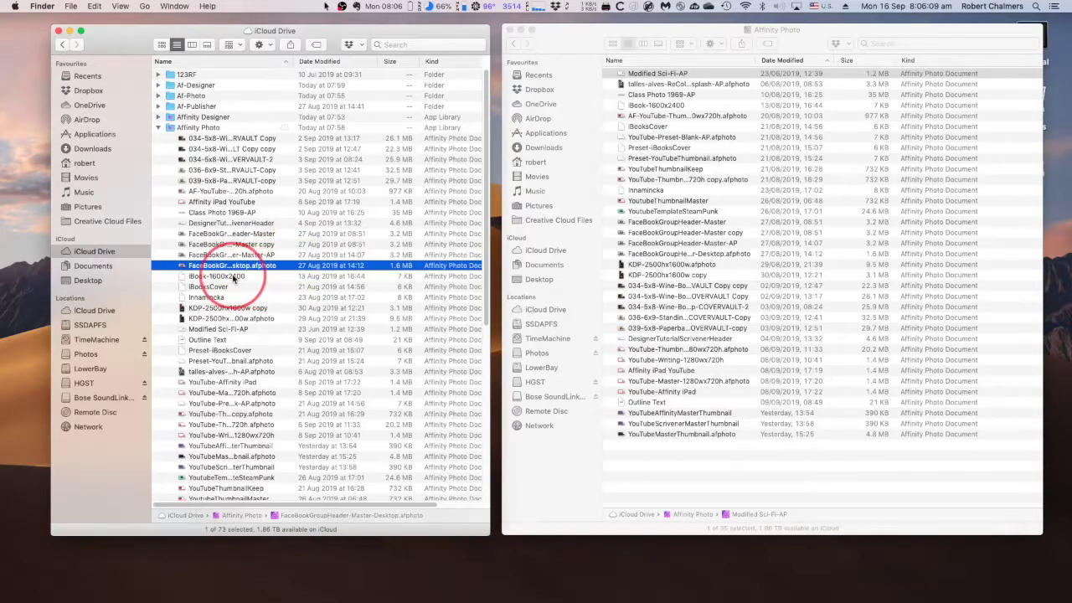
left_click(237, 279)
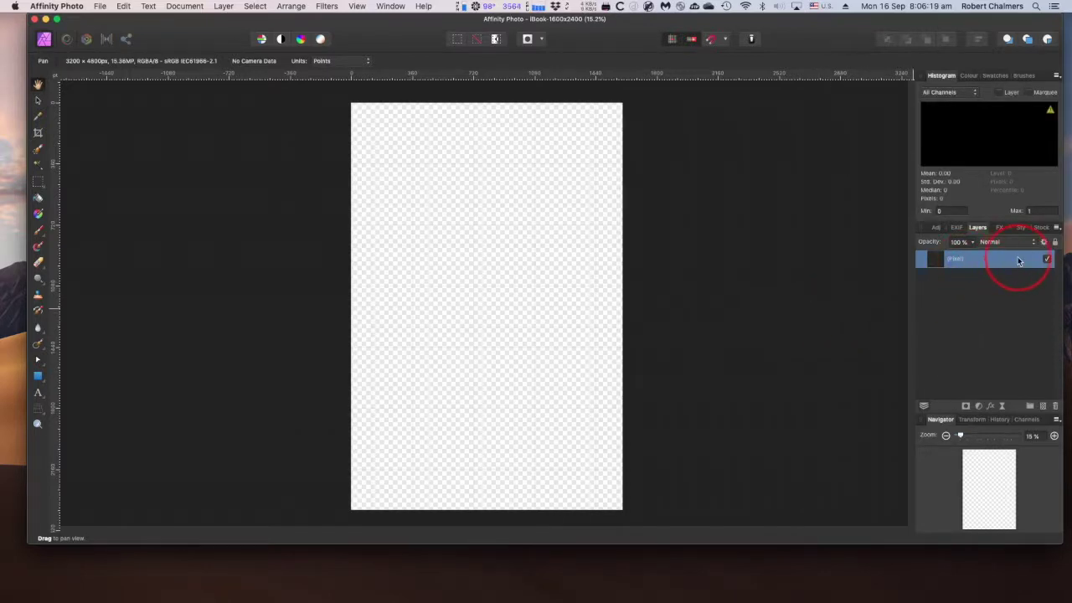
Step: Close the blank iBook-1600x2400 document and bring the Finder file list back
left_click(98, 6)
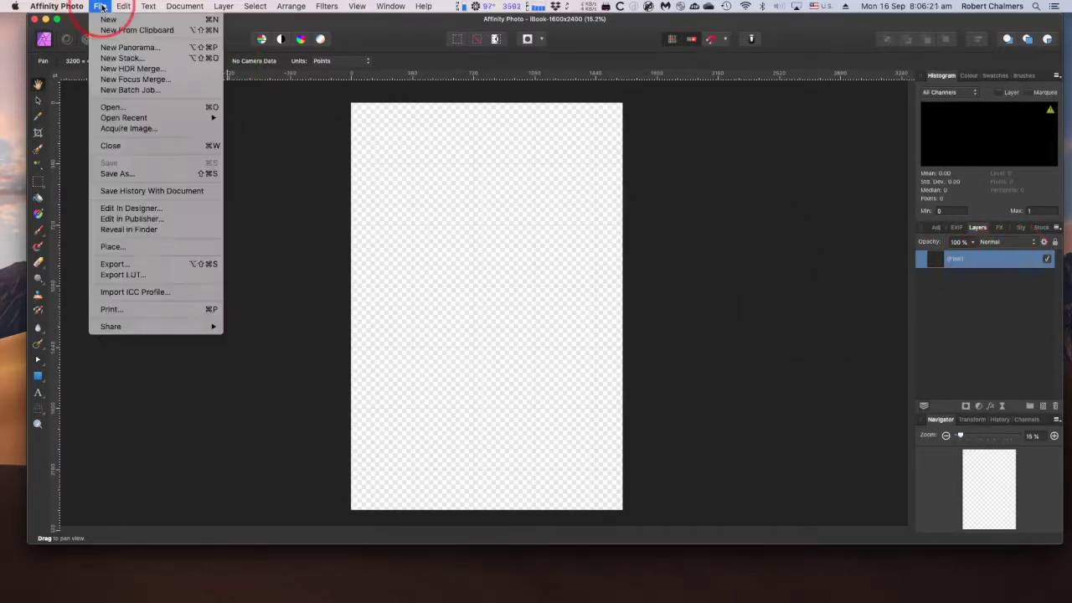
left_click(111, 147)
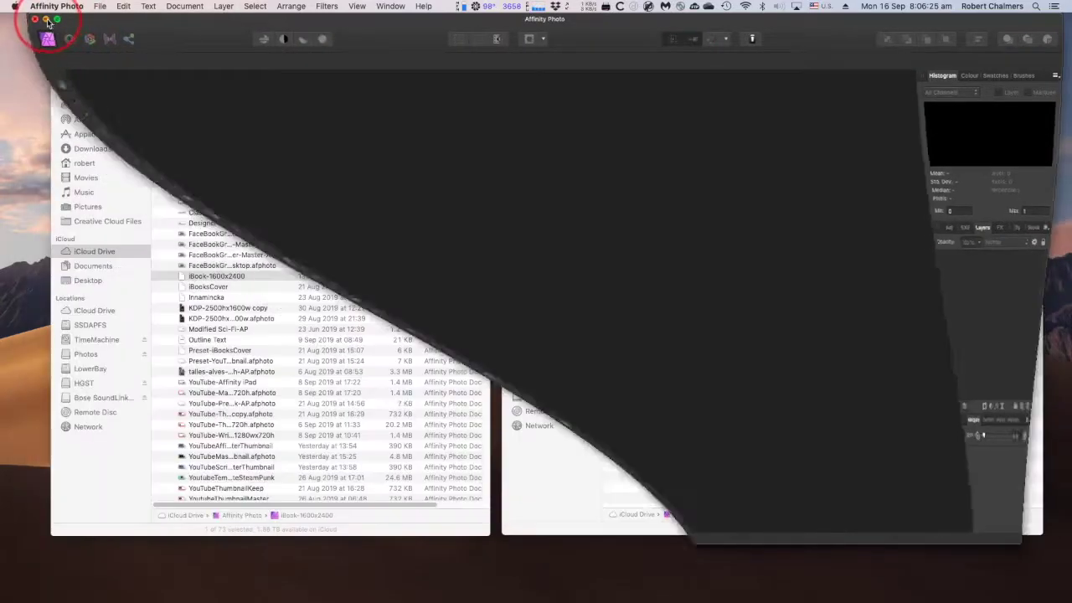
left_click(216, 275)
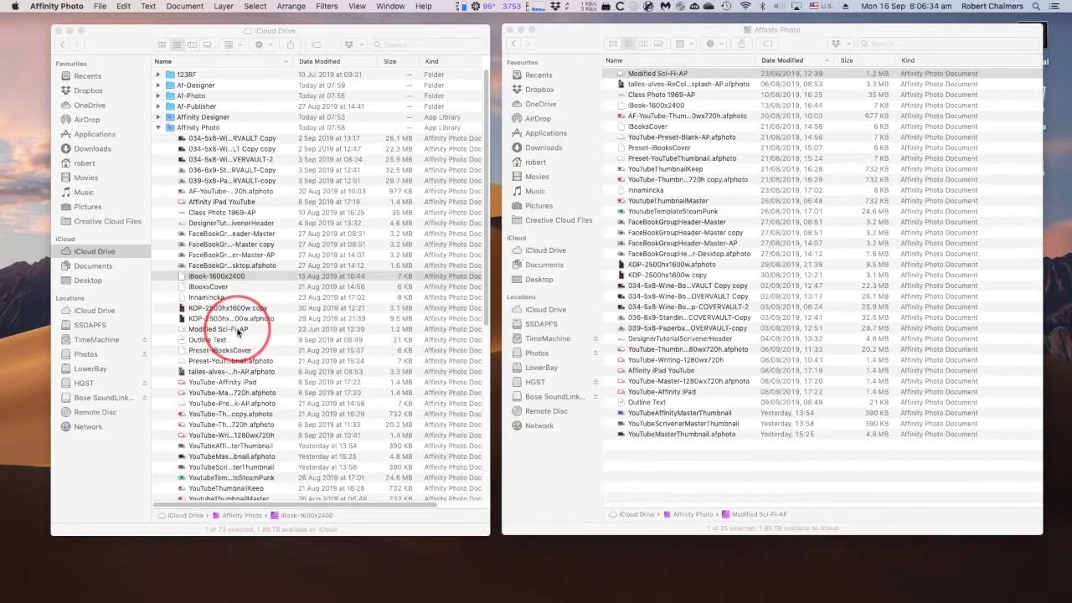
Step: Browse Outline Text and Preset-iBooksCover, then open YouTube-Affinity iPad in Affinity Photo
left_click(220, 340)
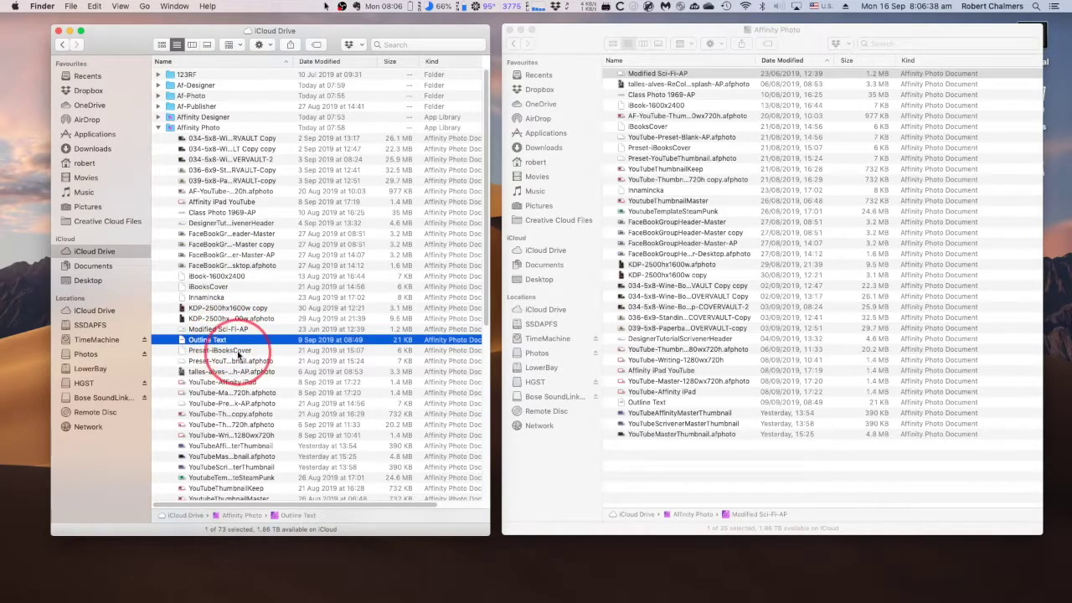
left_click(239, 351)
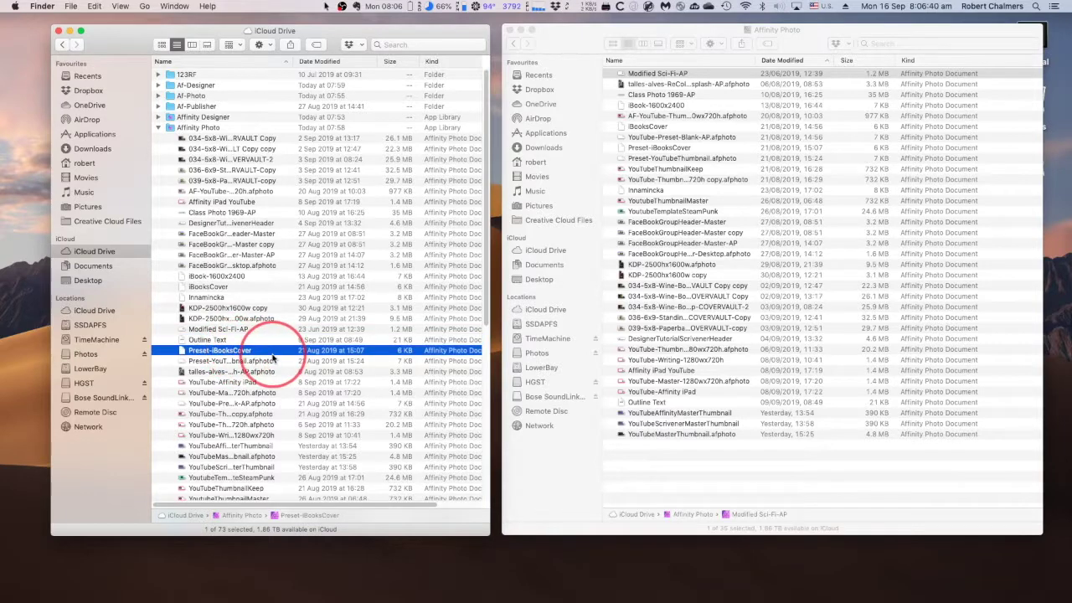
left_click(229, 383)
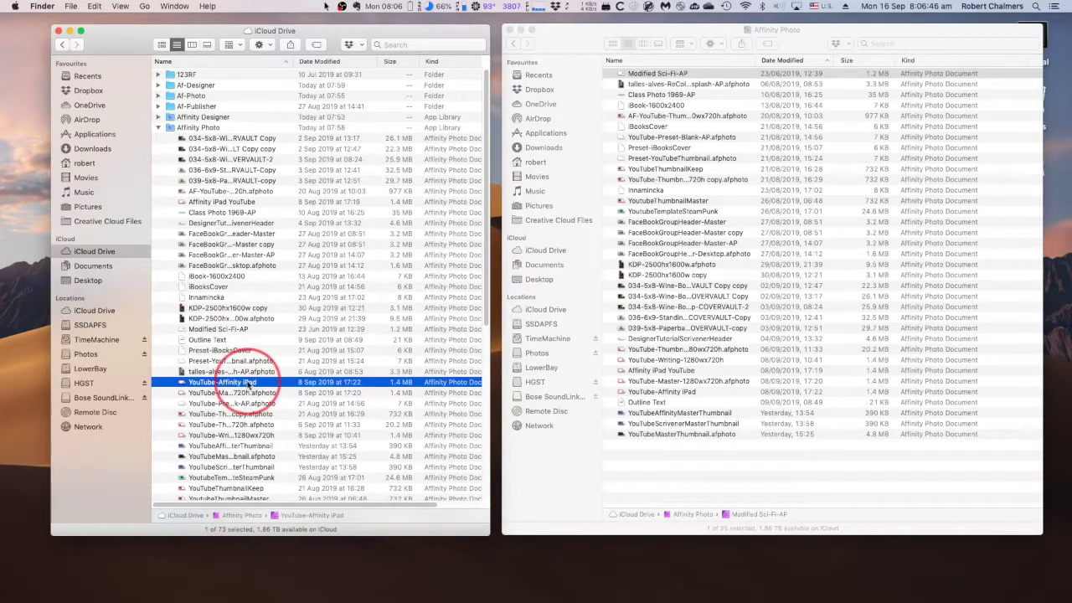
double_click(249, 382)
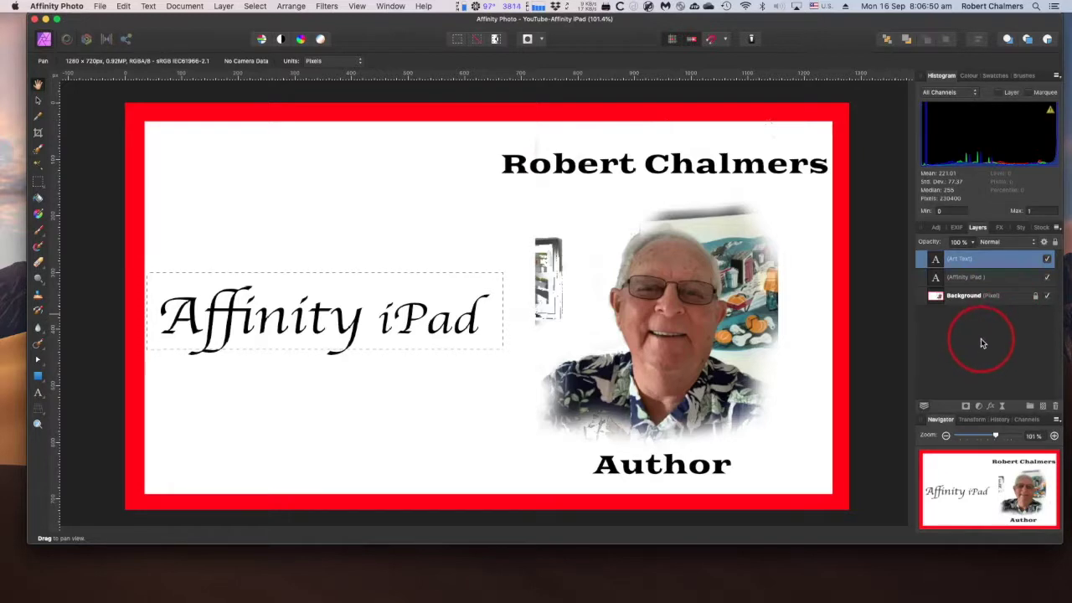
Step: Select the Affinity iPad text and Background layers, then close the YouTube-Affinity iPad document
left_click(1011, 283)
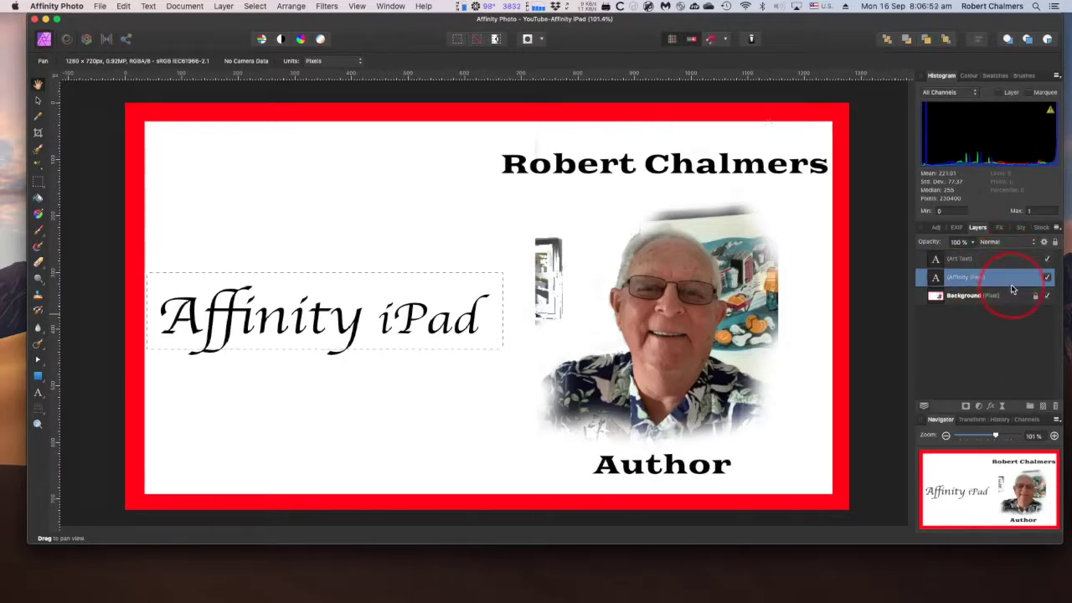
left_click(1015, 295)
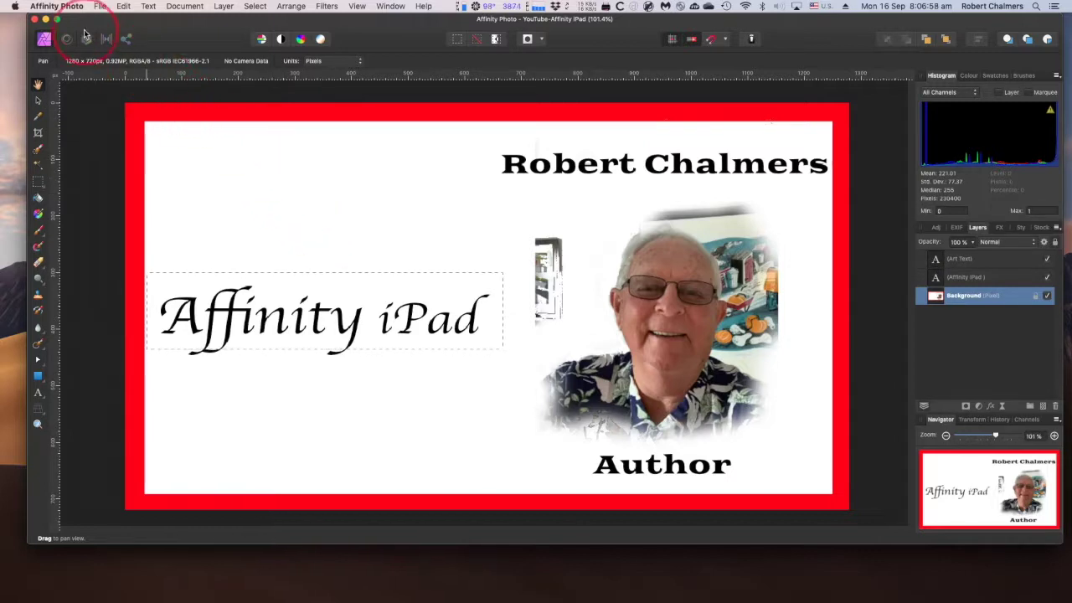
left_click(99, 7)
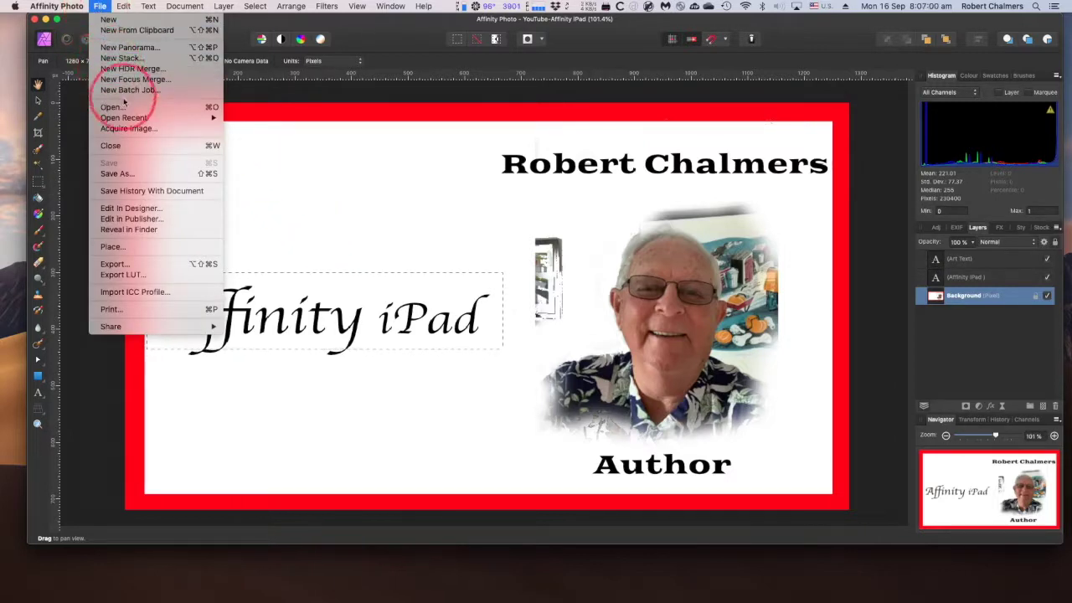
left_click(132, 146)
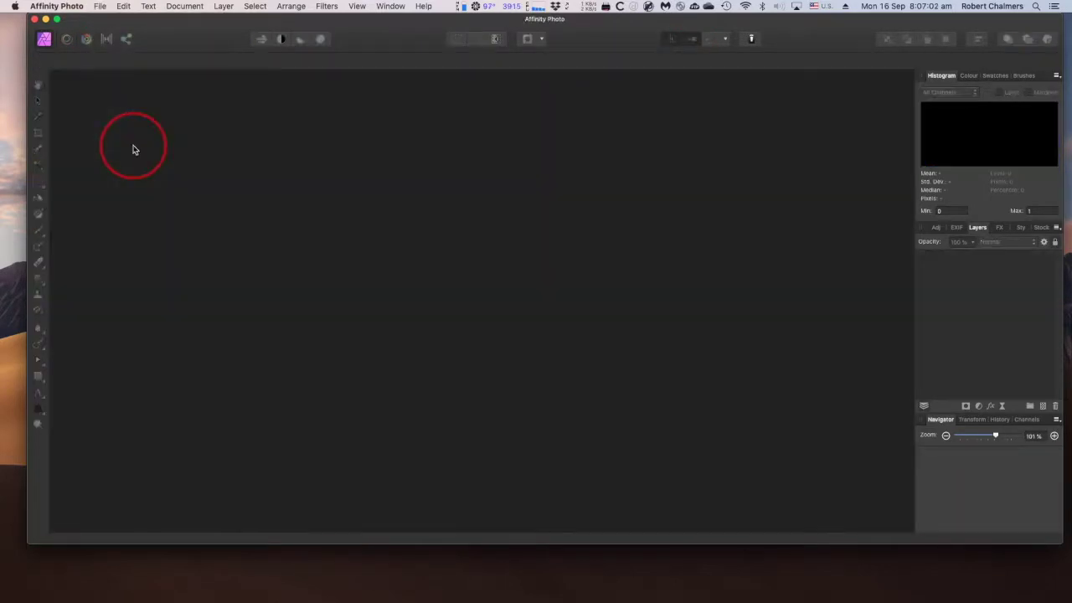